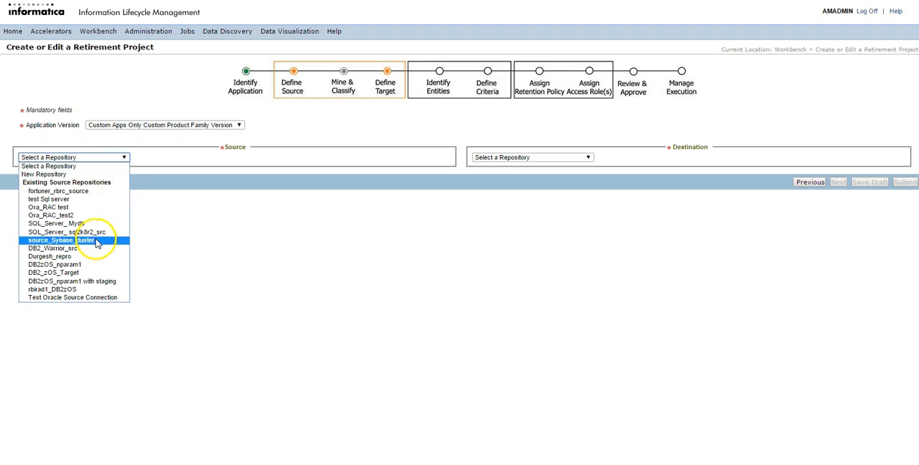
- Choose fortuner_rbrc_source as the source repository and Estilo_IDV_62 as the destination, and proceed to identifying entities
{"action": "left_click", "coordinate": [104, 192]}
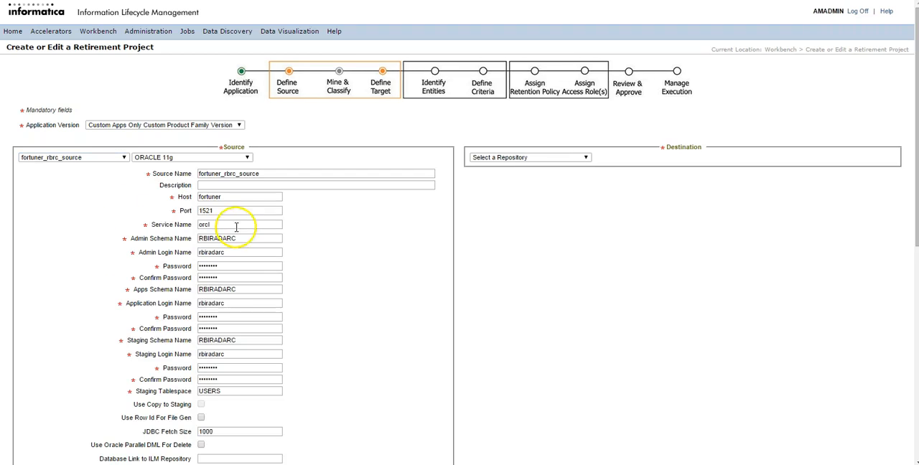
{"action": "left_click", "coordinate": [585, 157]}
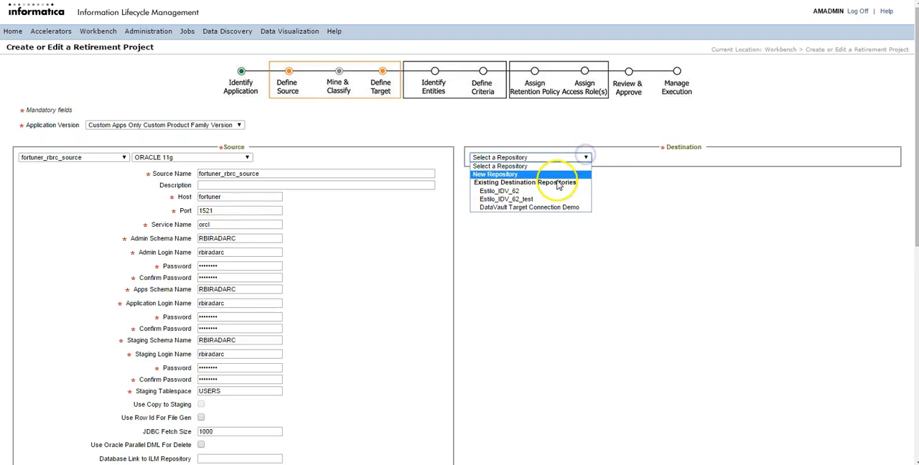
{"action": "left_click", "coordinate": [551, 195]}
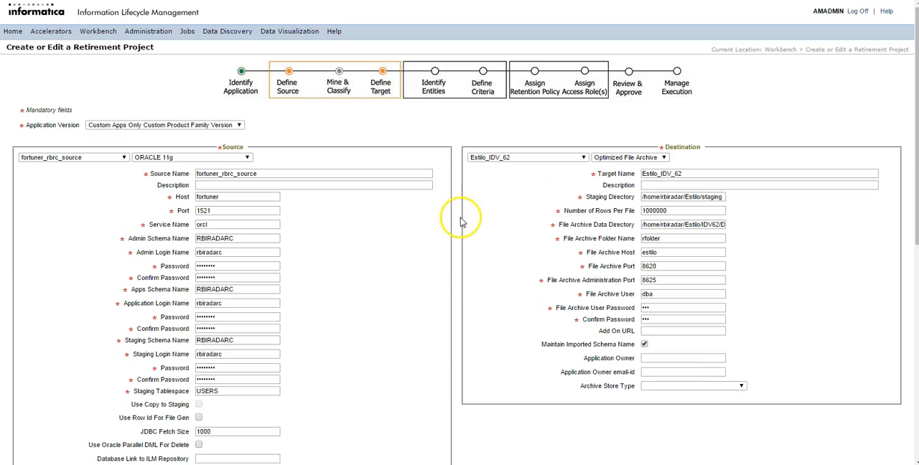
{"action": "scroll", "coordinate": [459, 226], "scroll_direction": "down", "scroll_amount": 2}
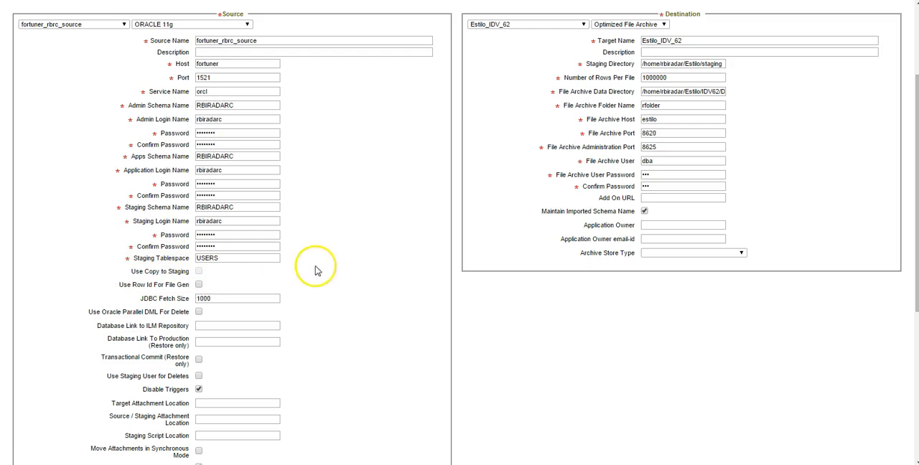
{"action": "scroll", "coordinate": [459, 280], "scroll_direction": "down", "scroll_amount": 4}
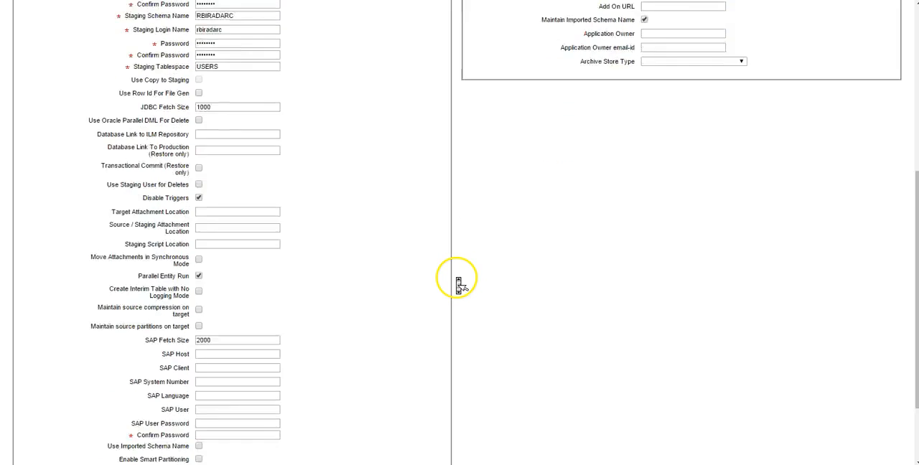
{"action": "left_click", "coordinate": [828, 443]}
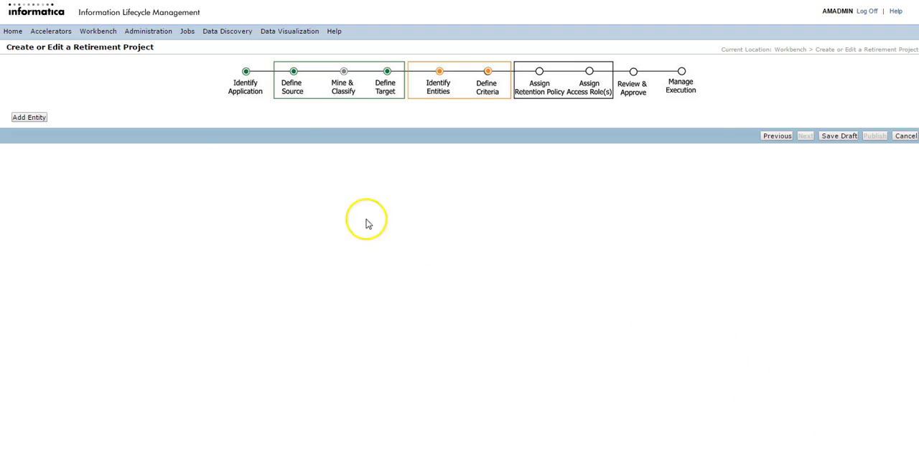
- Search the entities for INFA, add INFA_DEMO_010 to the retirement project, and continue to the retention policy stage
{"action": "left_click", "coordinate": [34, 117]}
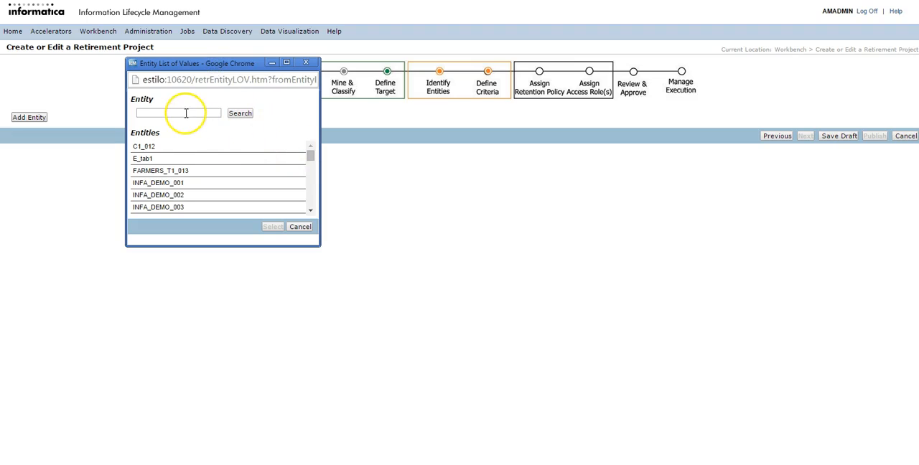
{"action": "left_click", "coordinate": [163, 114]}
{"action": "type", "text": "INFA_D"}
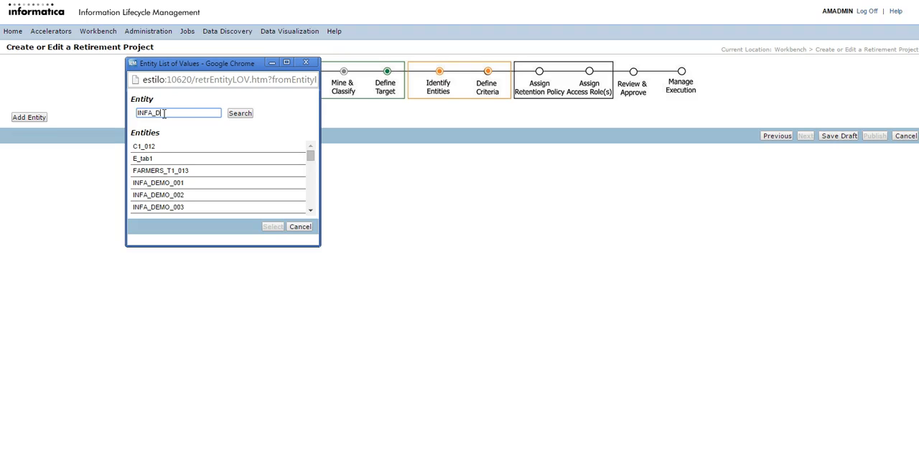
{"action": "left_click", "coordinate": [239, 114]}
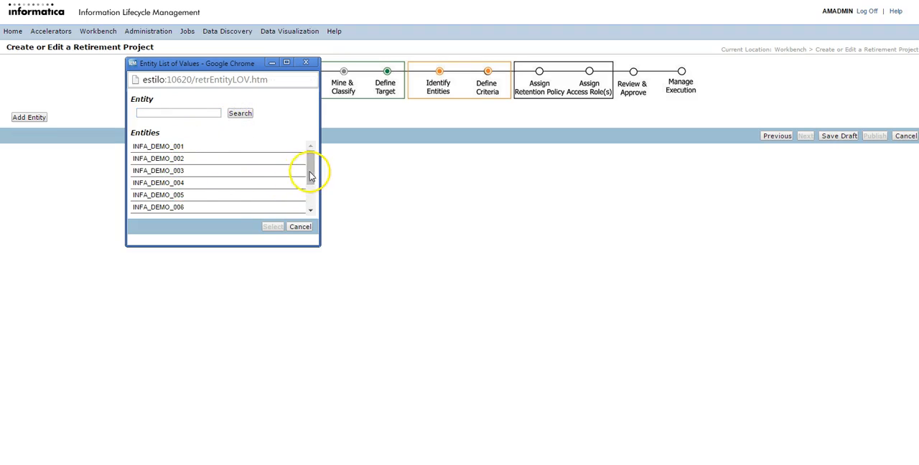
{"action": "left_click_drag", "start_coordinate": [310, 172], "coordinate": [311, 200]}
{"action": "left_click", "coordinate": [178, 209]}
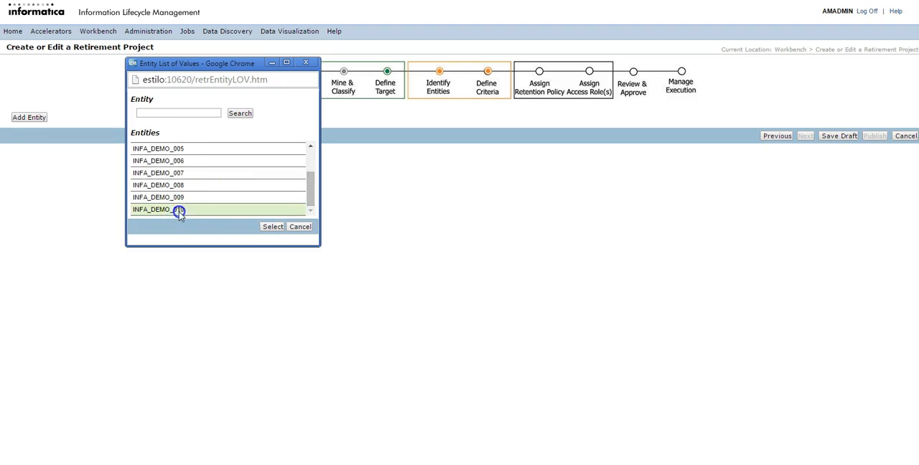
{"action": "left_click", "coordinate": [272, 227]}
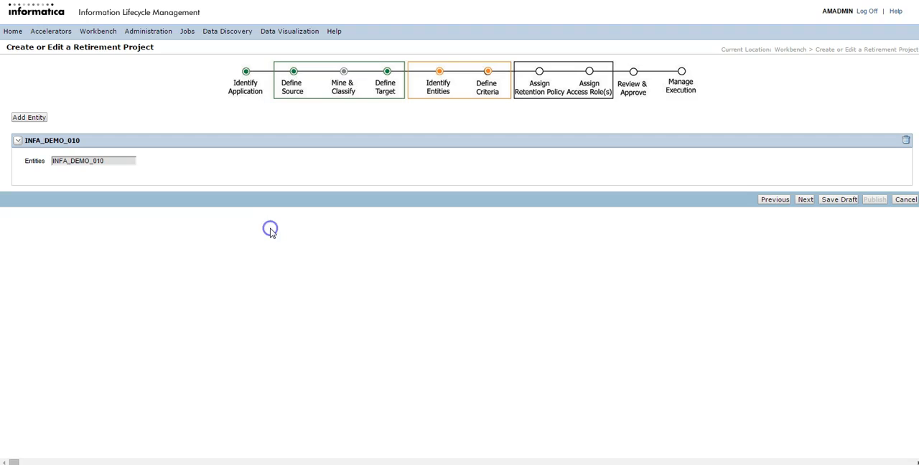
{"action": "left_click", "coordinate": [803, 200]}
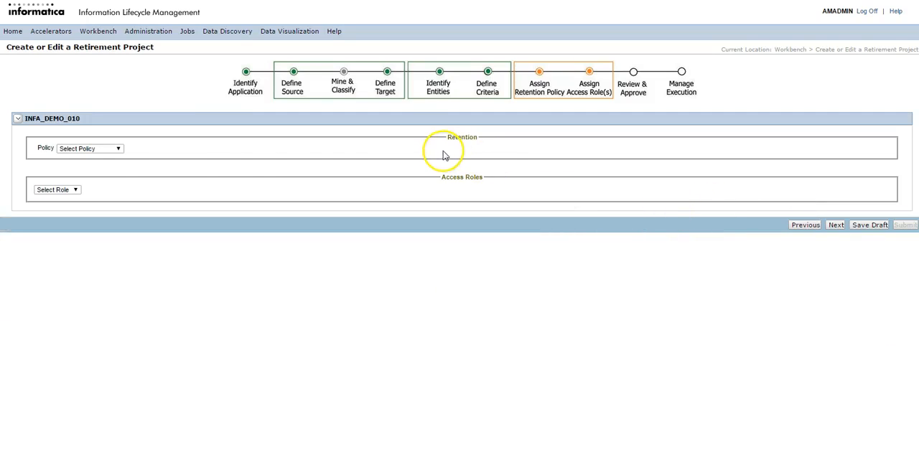
- Leave the retention policy and access role unassigned and advance through Review & Approve to Manage Execution
{"action": "left_click", "coordinate": [106, 149]}
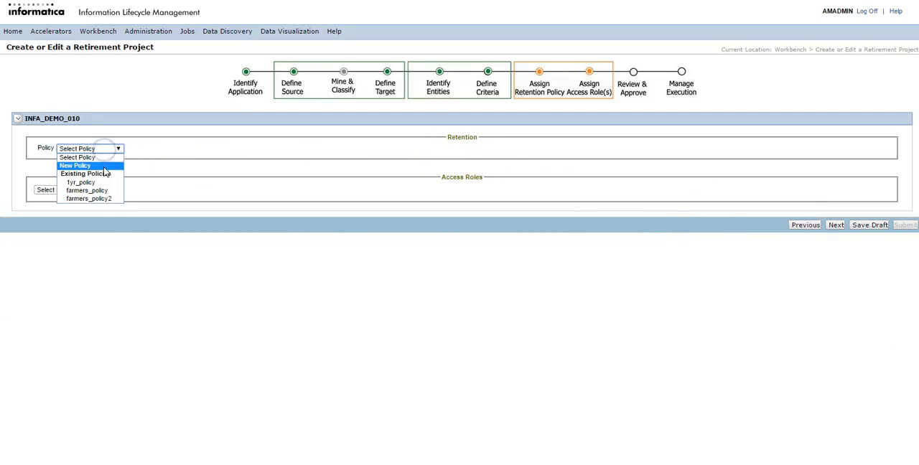
{"action": "left_click", "coordinate": [140, 166]}
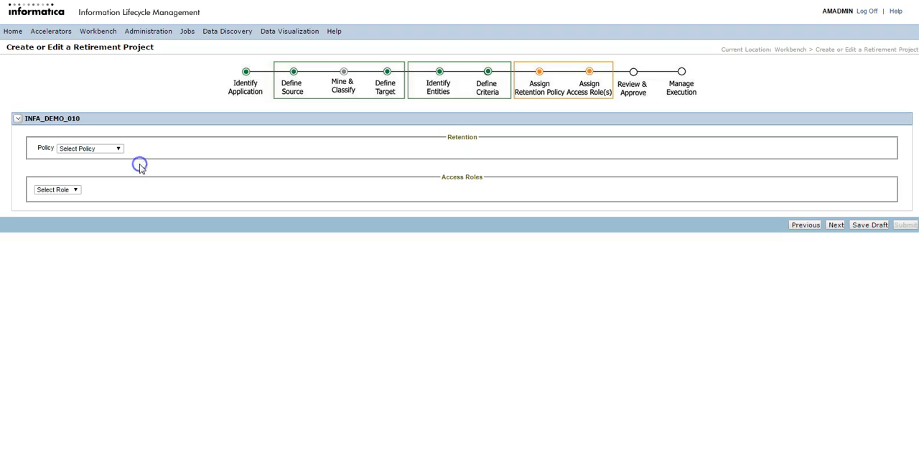
{"action": "left_click", "coordinate": [60, 189]}
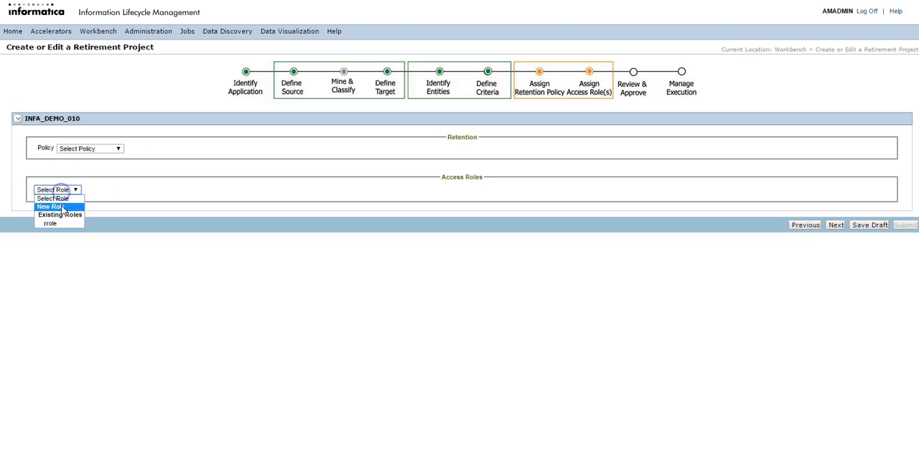
{"action": "left_click", "coordinate": [136, 227]}
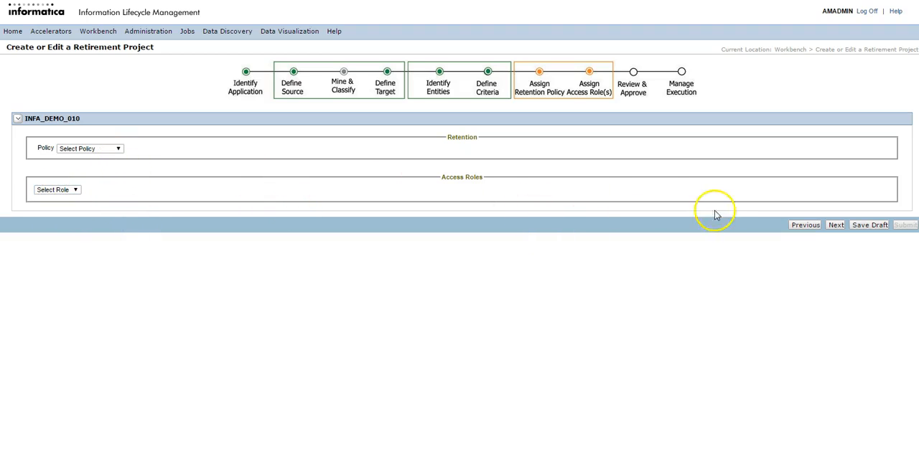
{"action": "left_click", "coordinate": [837, 225]}
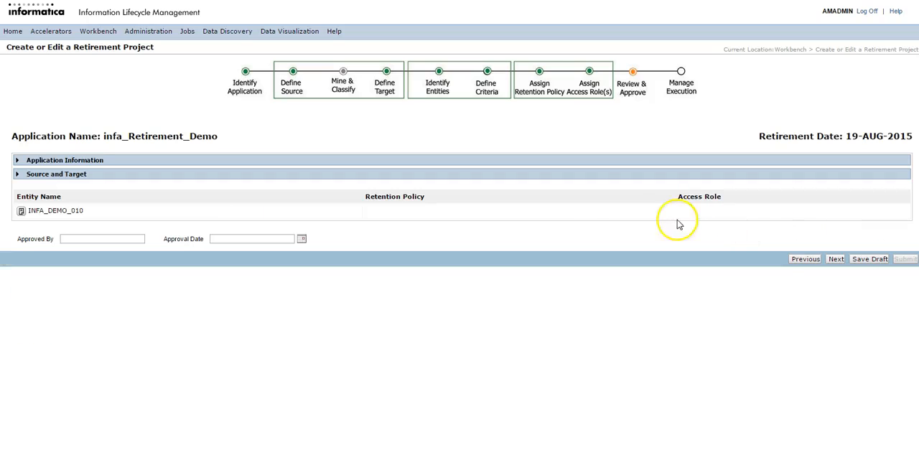
{"action": "left_click", "coordinate": [837, 259]}
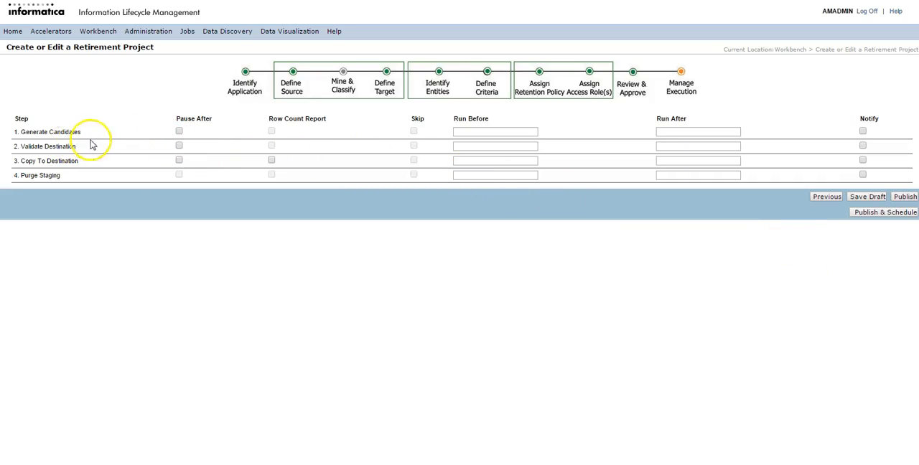
- Publish the retirement project with no execution options ticked and schedule it with File Archive Loader to start immediately
{"action": "left_click", "coordinate": [179, 145]}
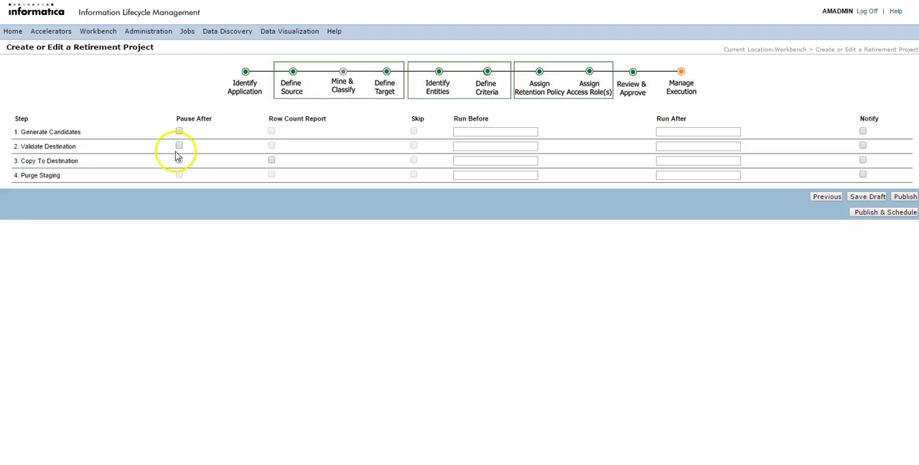
{"action": "left_click", "coordinate": [273, 160]}
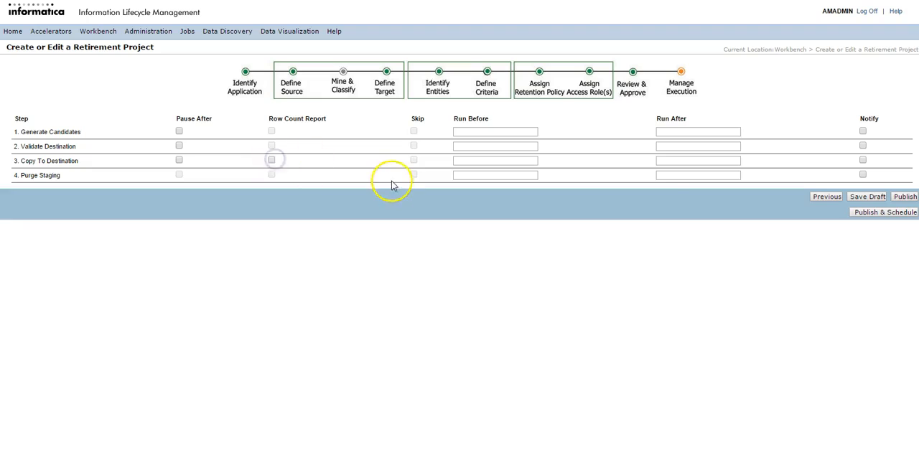
{"action": "left_click", "coordinate": [872, 213]}
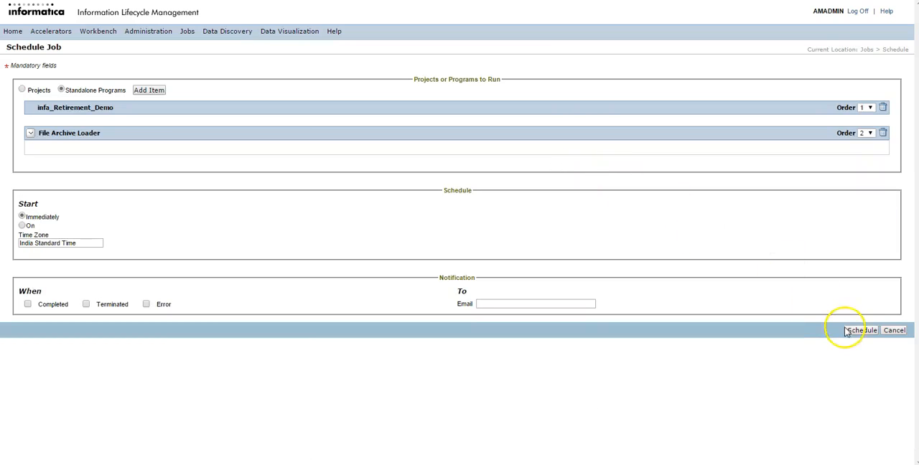
{"action": "left_click", "coordinate": [860, 332]}
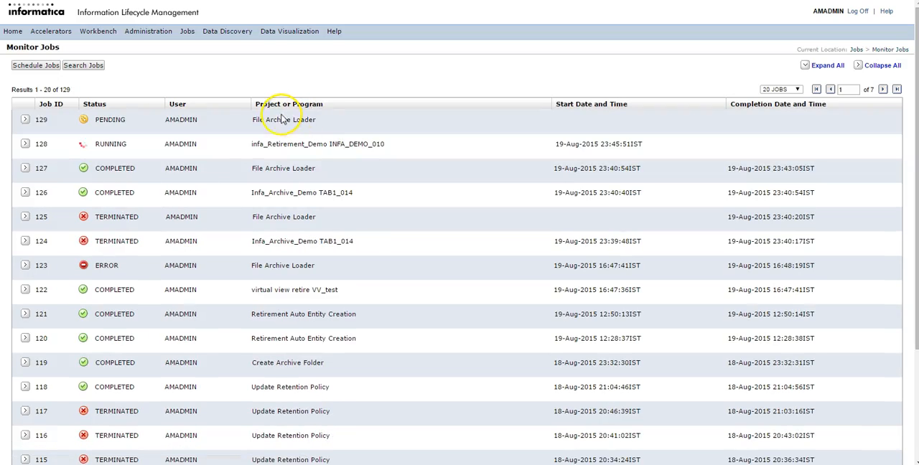
{"action": "left_click", "coordinate": [176, 147]}
{"action": "left_click", "coordinate": [176, 147]}
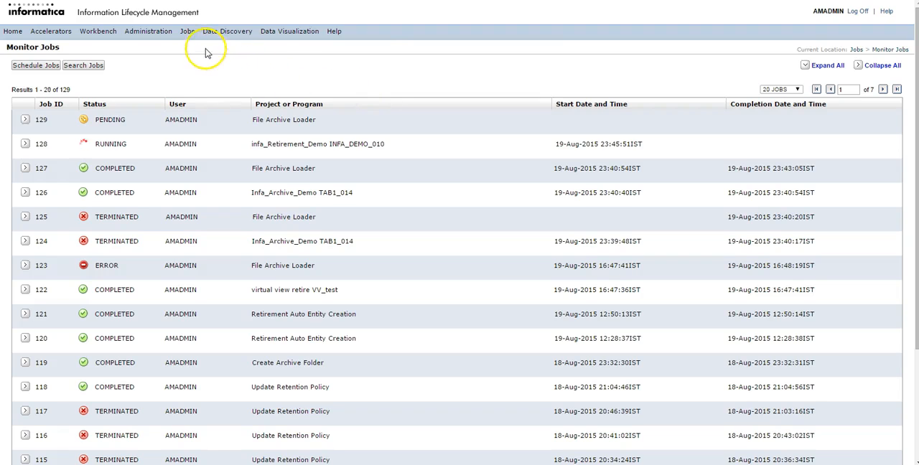
- Start scheduling a new job and add the standalone program Create Archive Folder, searching the program names for "create"
{"action": "left_click", "coordinate": [186, 32]}
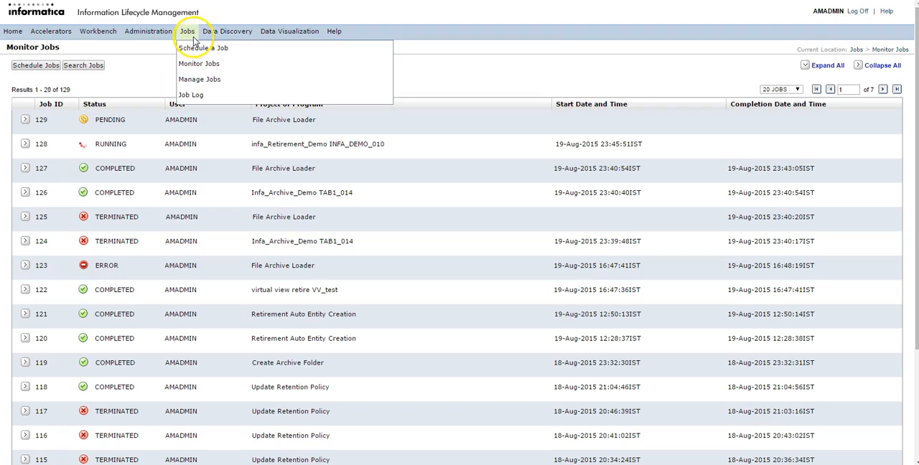
{"action": "left_click", "coordinate": [199, 47]}
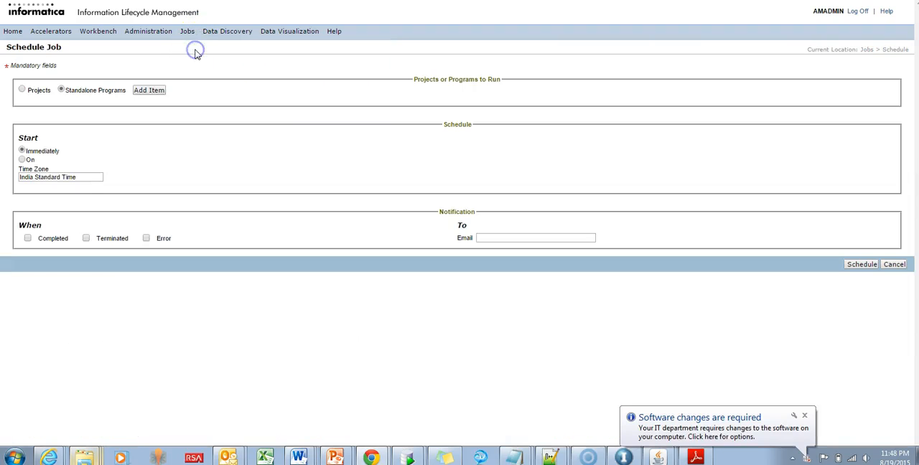
{"action": "left_click", "coordinate": [152, 92]}
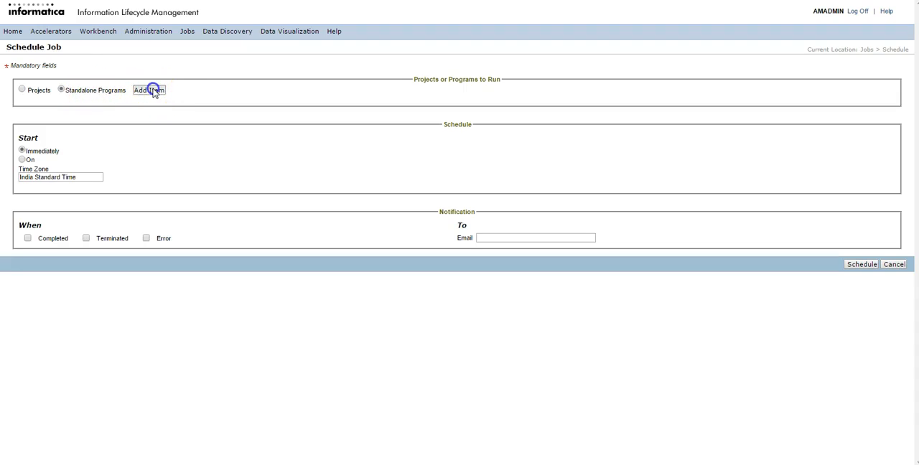
{"action": "left_click_drag", "start_coordinate": [129, 0], "coordinate": [331, 64]}
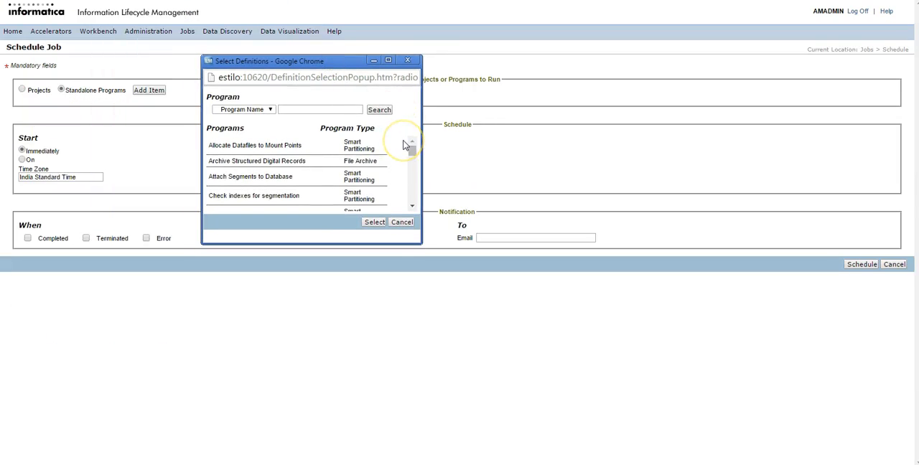
{"action": "left_click_drag", "start_coordinate": [413, 156], "coordinate": [414, 201]}
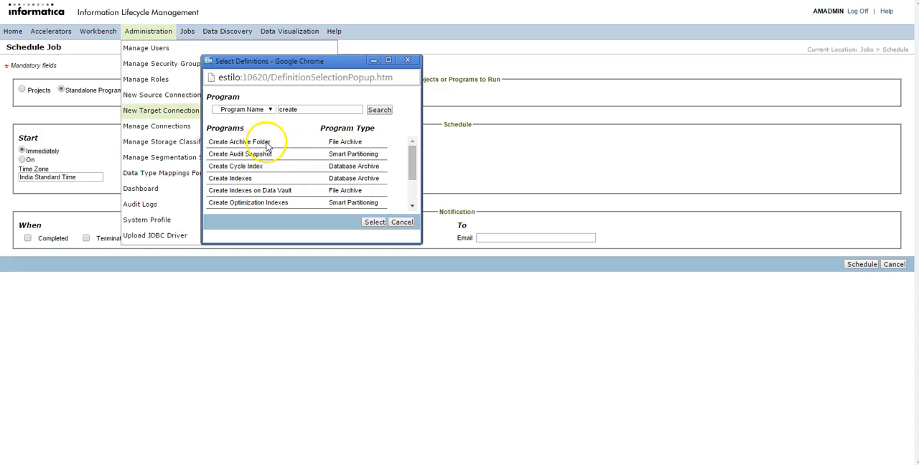
{"action": "left_click", "coordinate": [267, 143]}
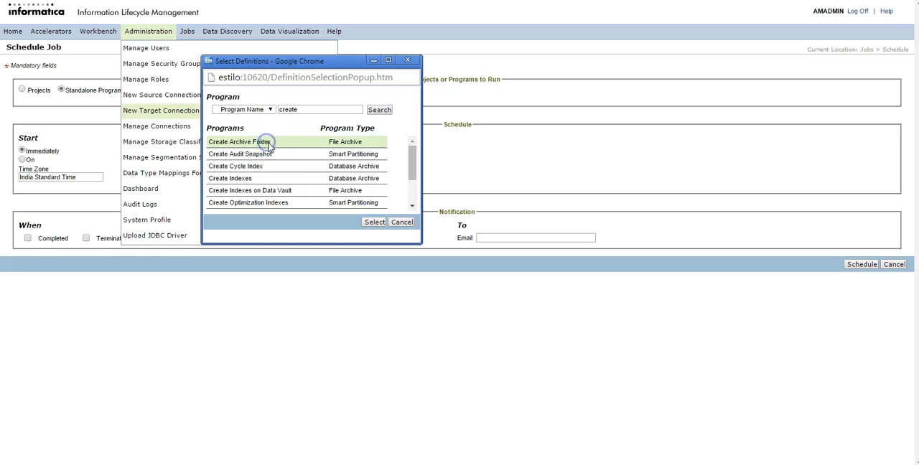
{"action": "left_click", "coordinate": [373, 222]}
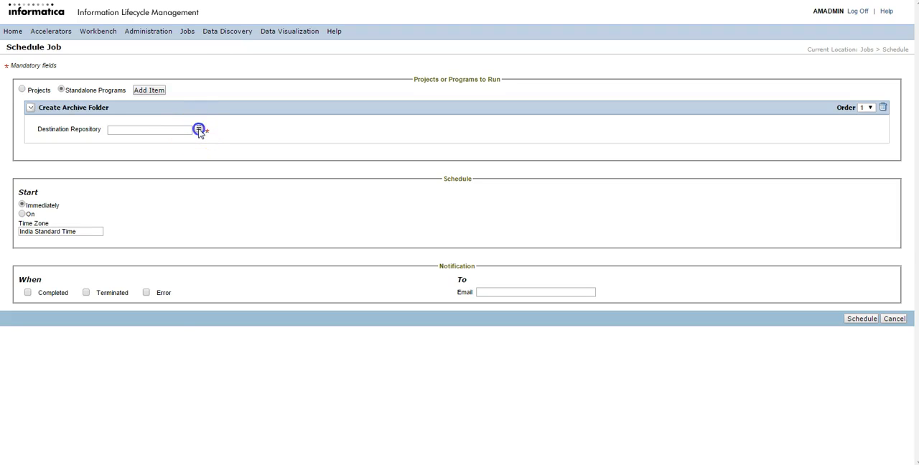
- Set the destination repository to "Estilo_IDV_62_test - test" and schedule the Create Archive Folder job to start immediately
{"action": "left_click", "coordinate": [199, 129]}
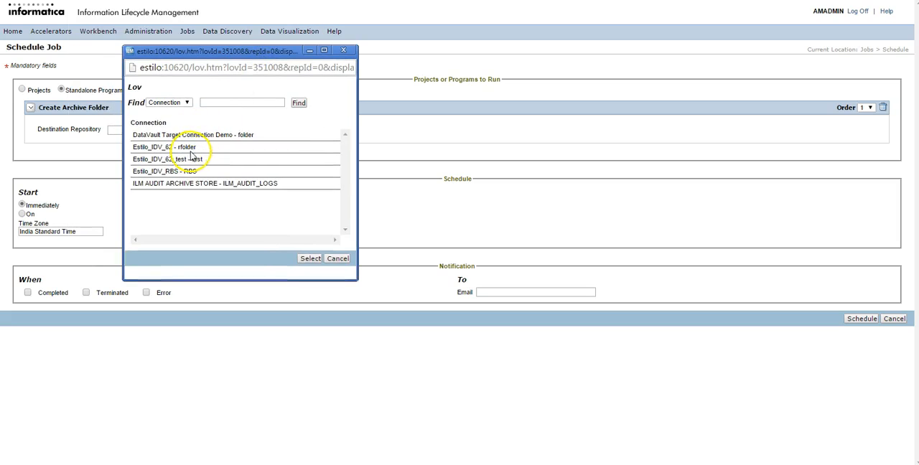
{"action": "left_click", "coordinate": [202, 160]}
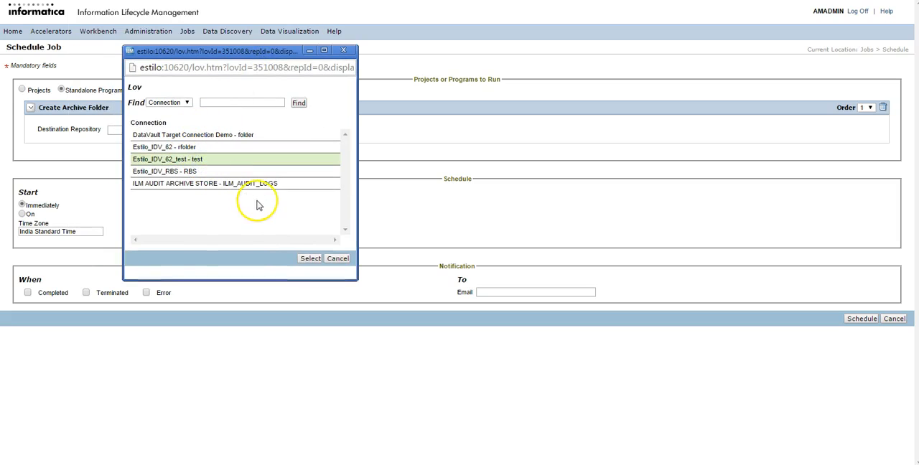
{"action": "left_click", "coordinate": [307, 258]}
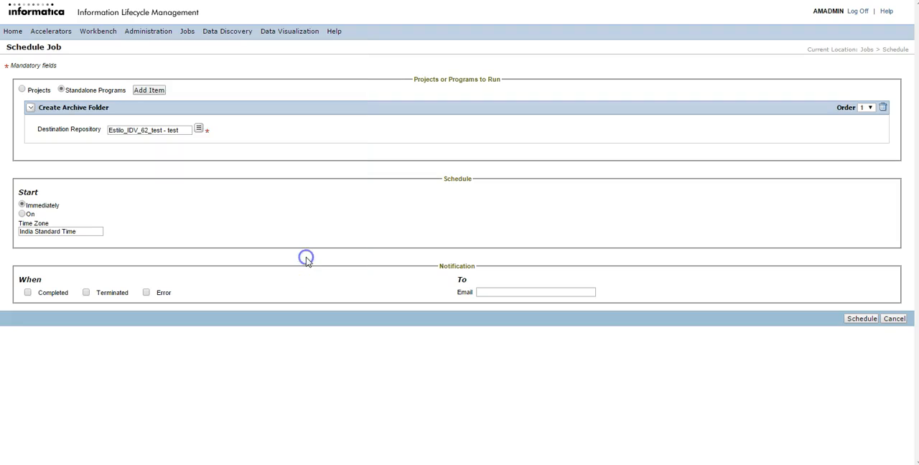
{"action": "left_click", "coordinate": [857, 319]}
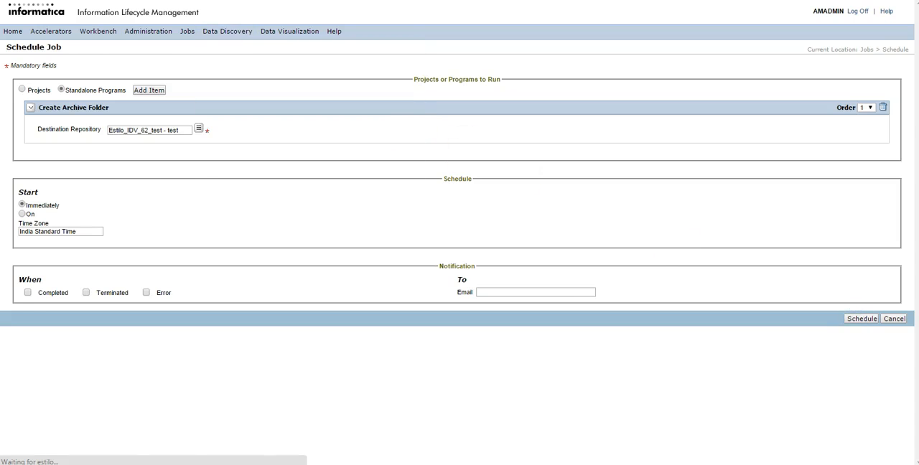